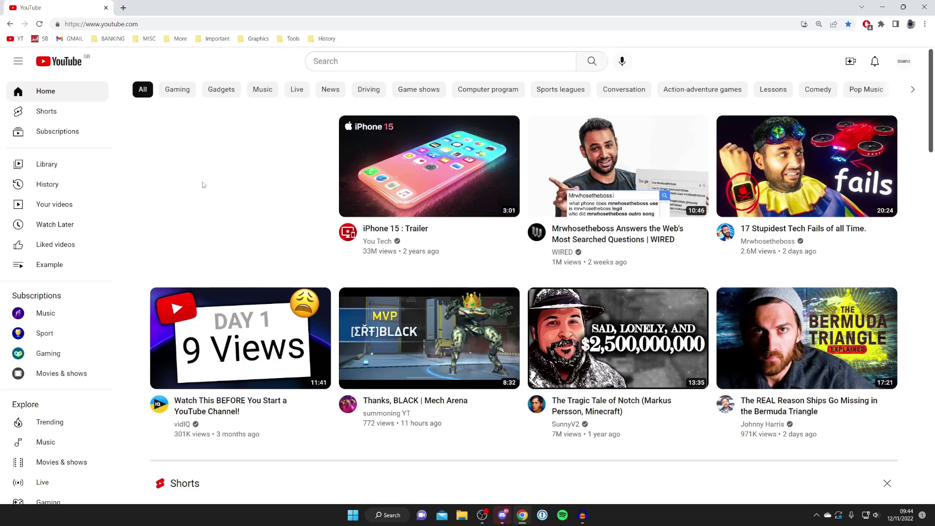
Open the account menu from the profile avatar on the YouTube home page.
click(904, 60)
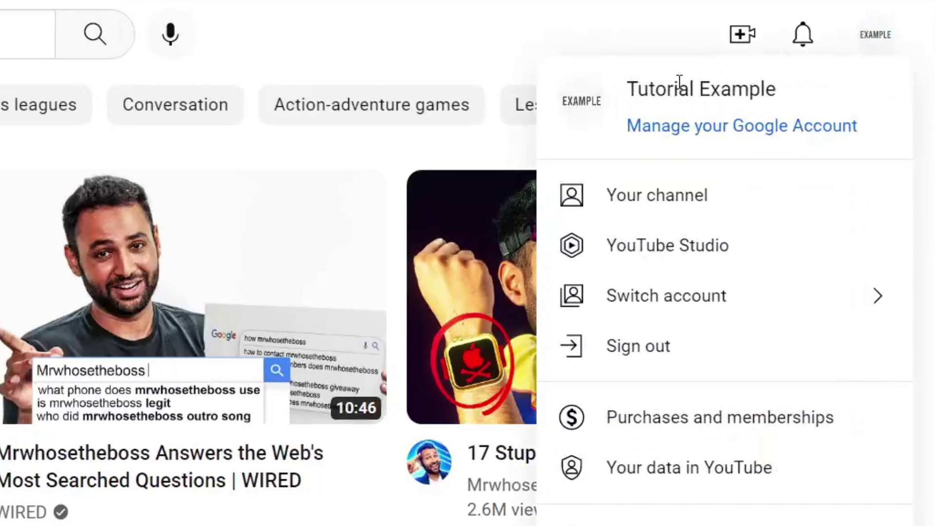
Reopen the account menu and go to the YouTube Studio channel dashboard.
click(876, 53)
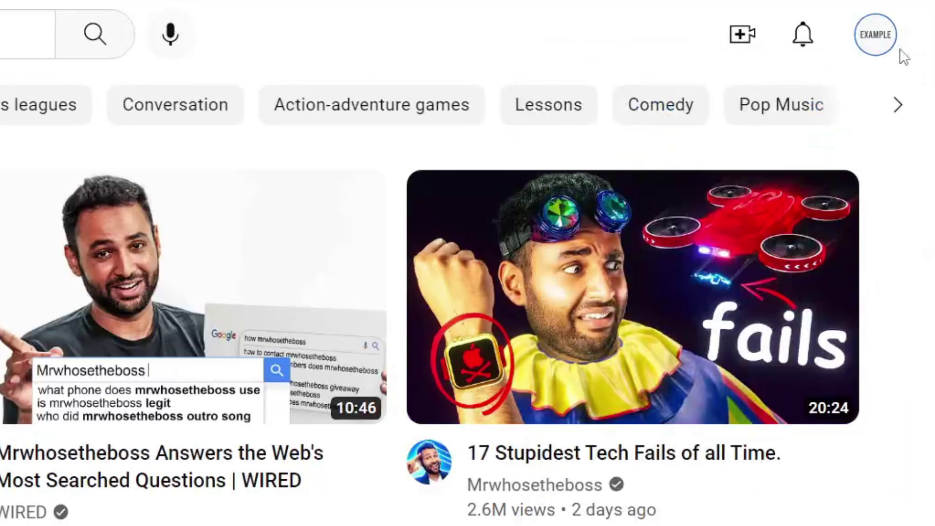
click(880, 50)
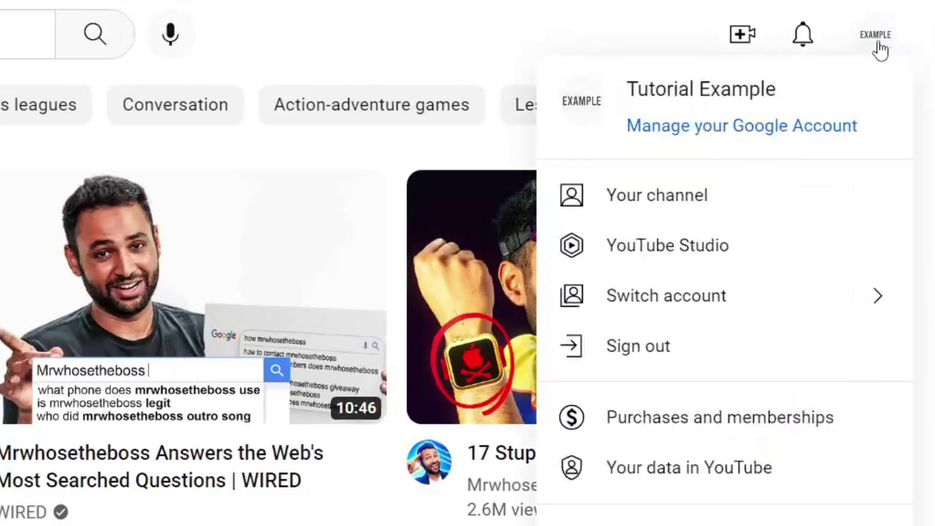
click(759, 255)
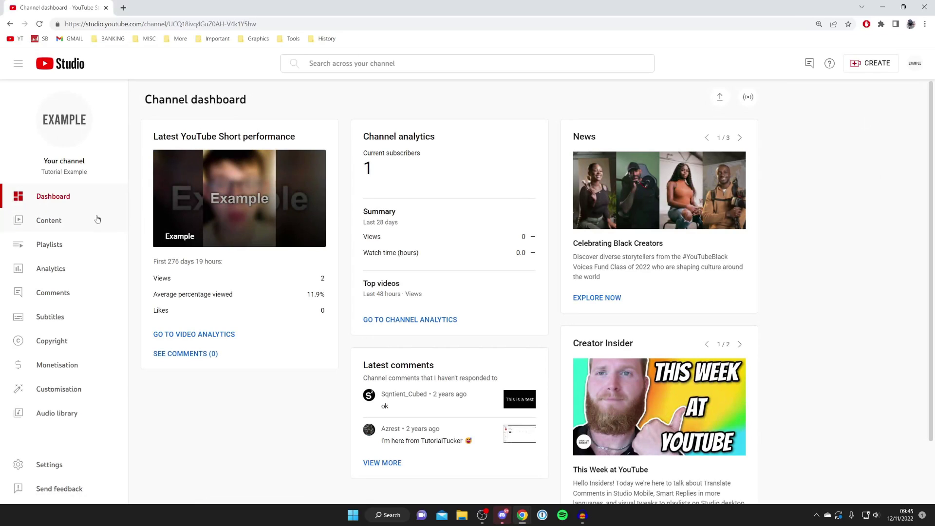
Download the 'Example' Short as MP4 from the Studio Content list.
click(74, 224)
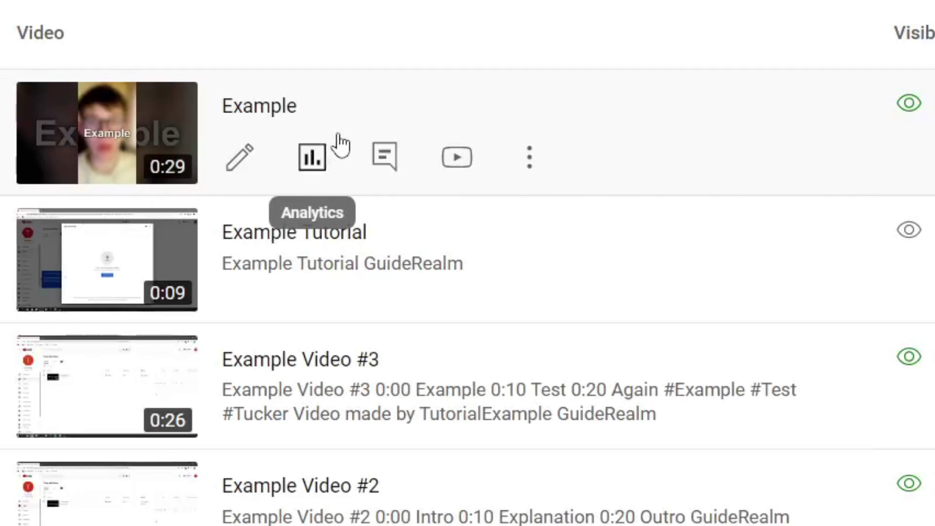
click(533, 169)
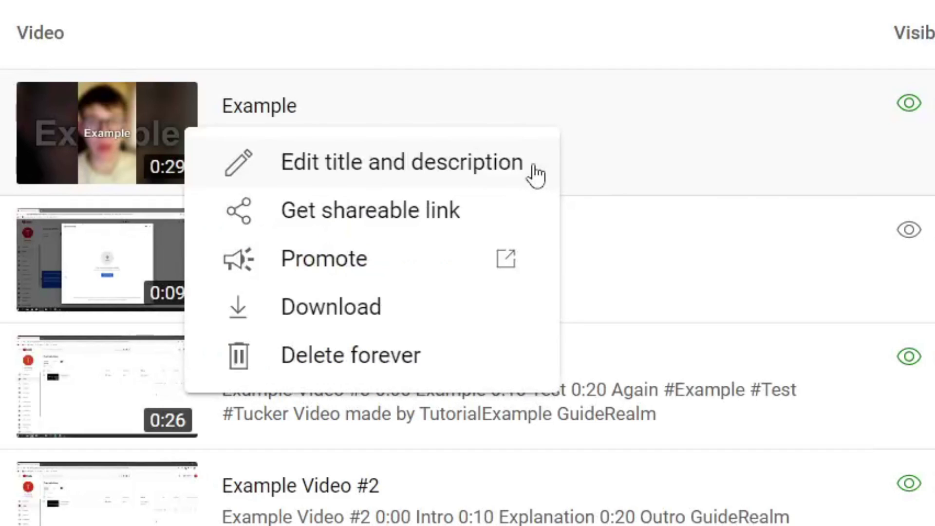
click(420, 319)
mouse_move(512, 249)
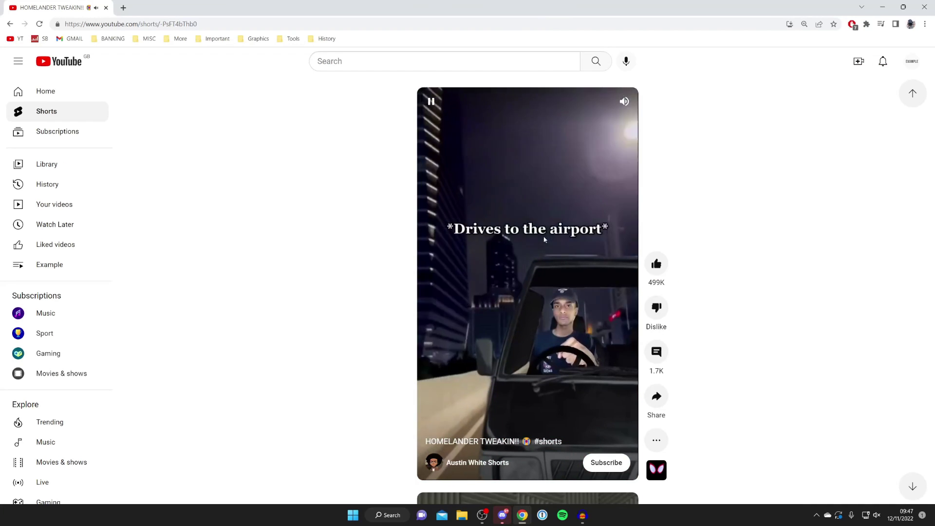
scroll(545, 239, down, 1)
scroll(545, 240, down, 1)
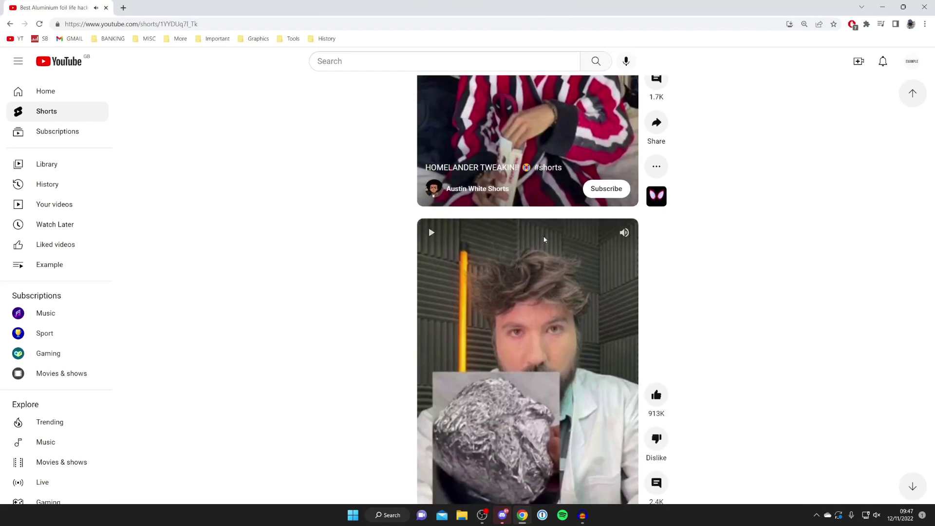
scroll(544, 240, down, 1)
scroll(544, 239, down, 1)
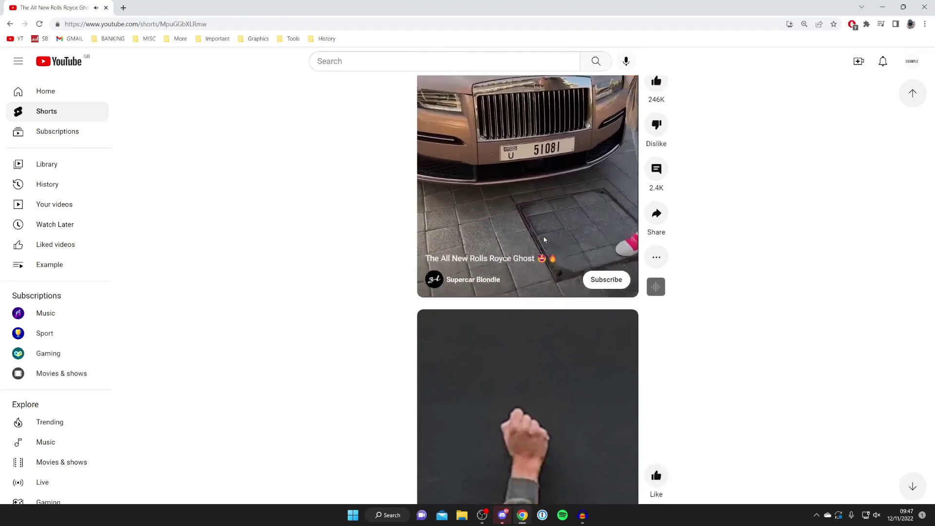
scroll(544, 239, down, 1)
scroll(544, 239, down, 1)
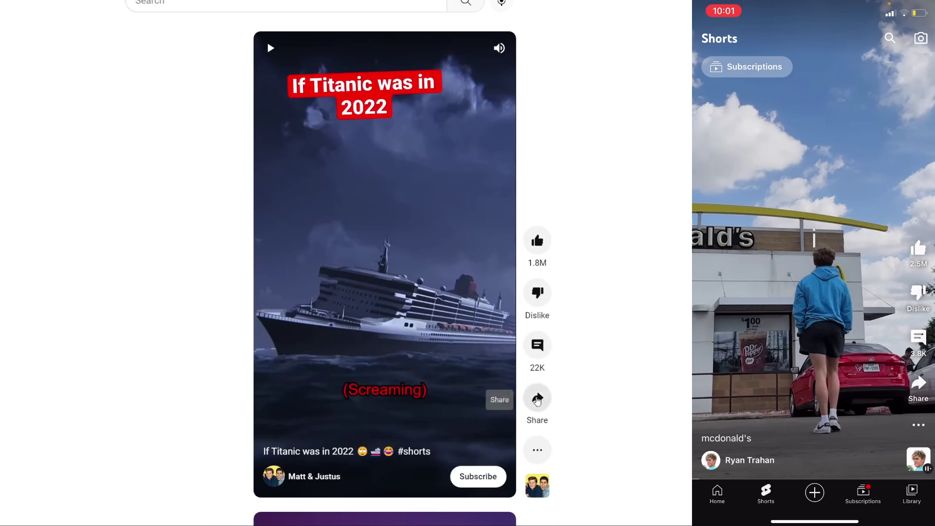
Copy the Titanic Short's share link and close the share dialog.
click(537, 401)
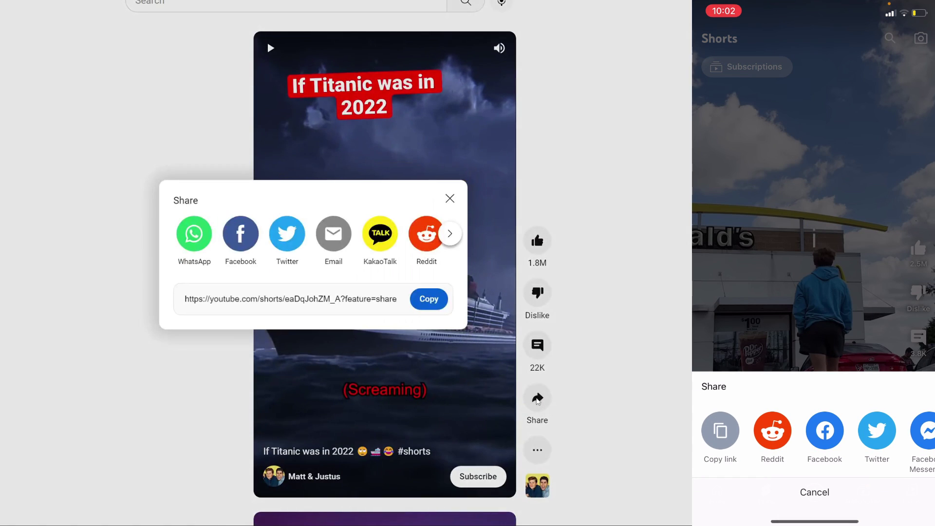
click(265, 299)
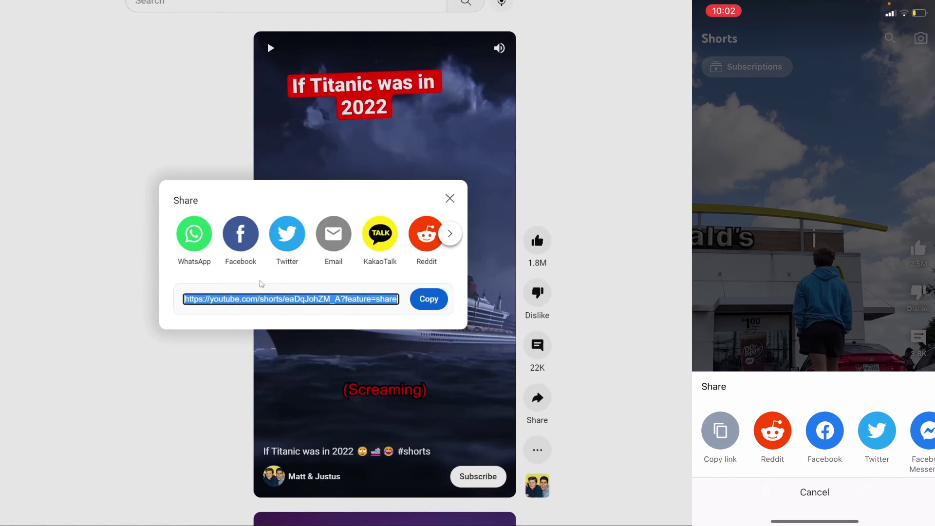
click(421, 301)
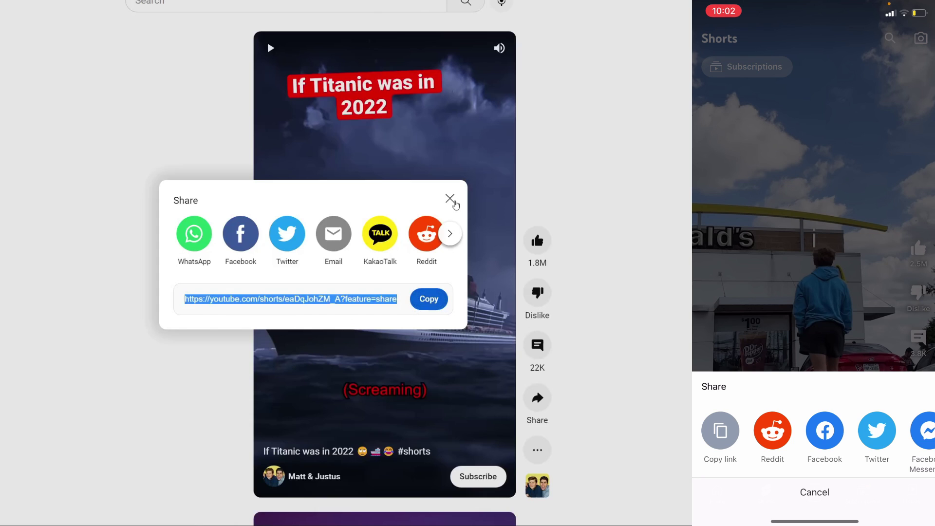
click(450, 199)
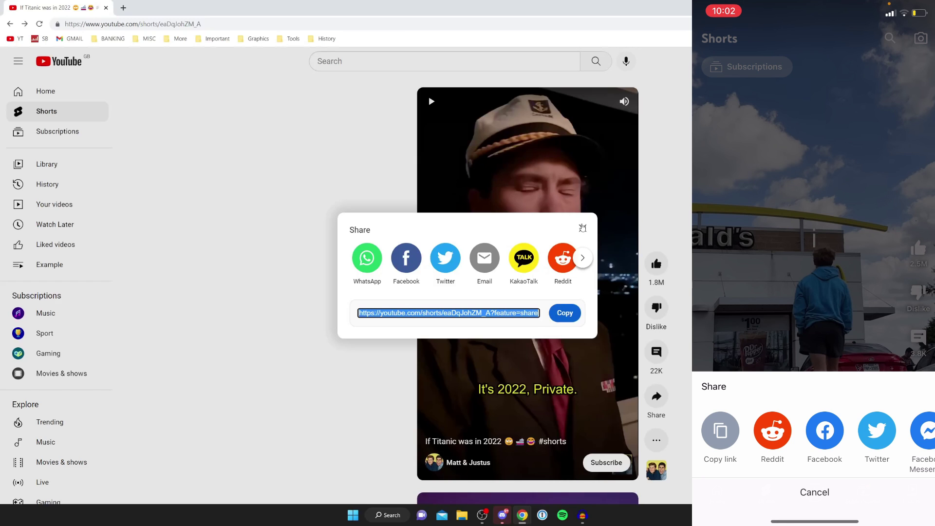
click(582, 227)
Load the Titanic Short as a regular watch page by replacing 'shorts' with 'video' in its link.
click(245, 25)
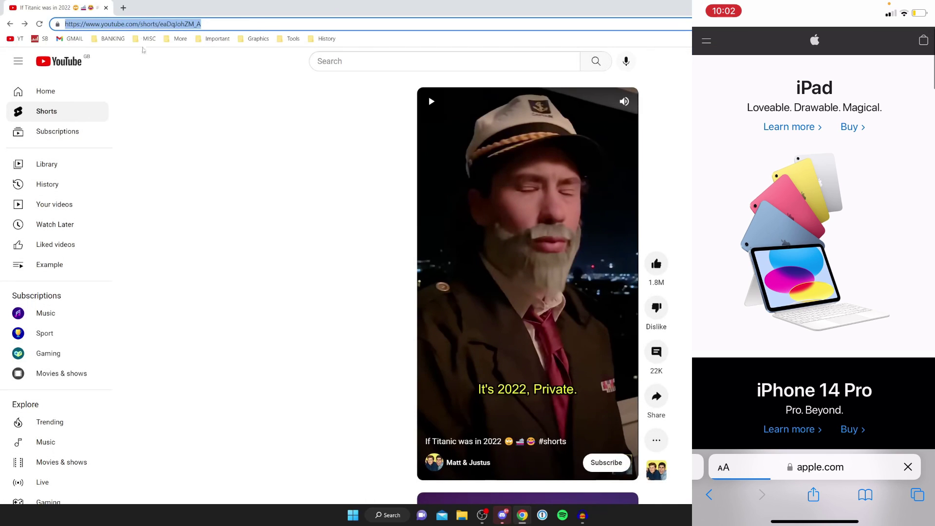
key(ctrl+v)
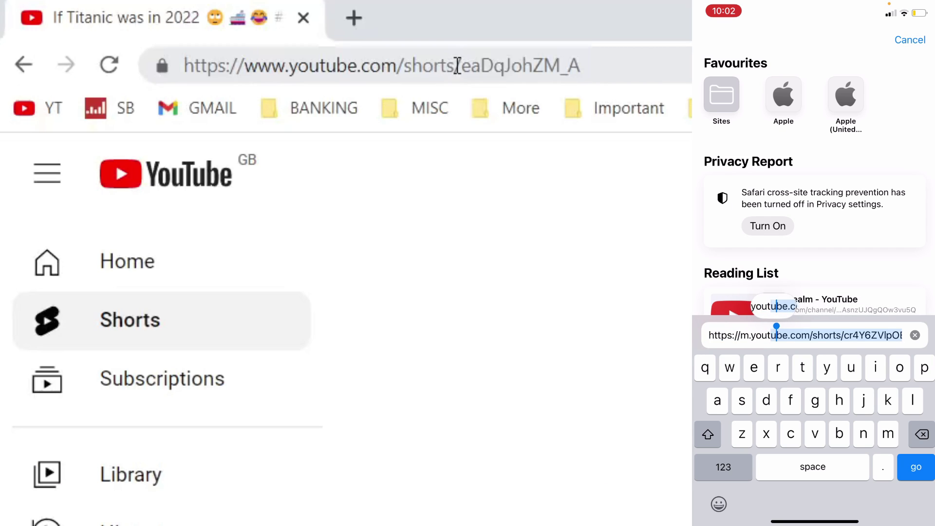
double_click(436, 65)
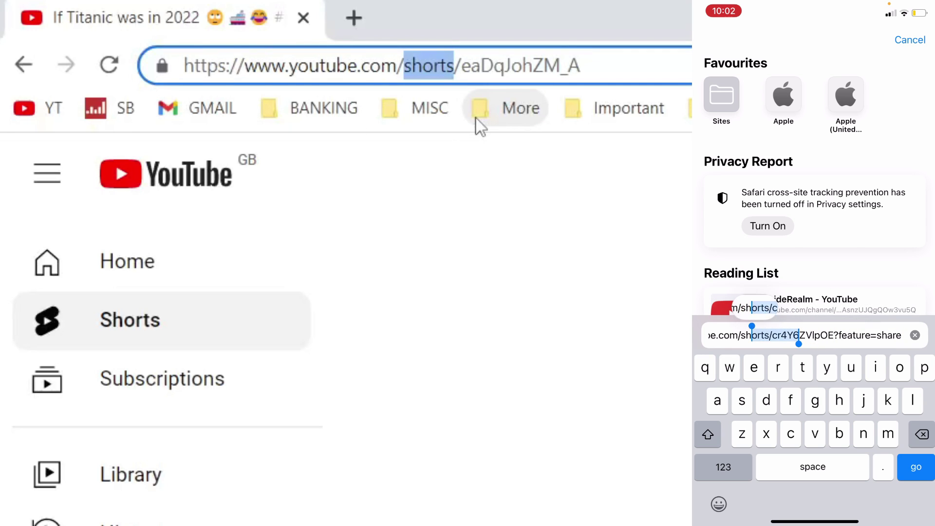
text(video)
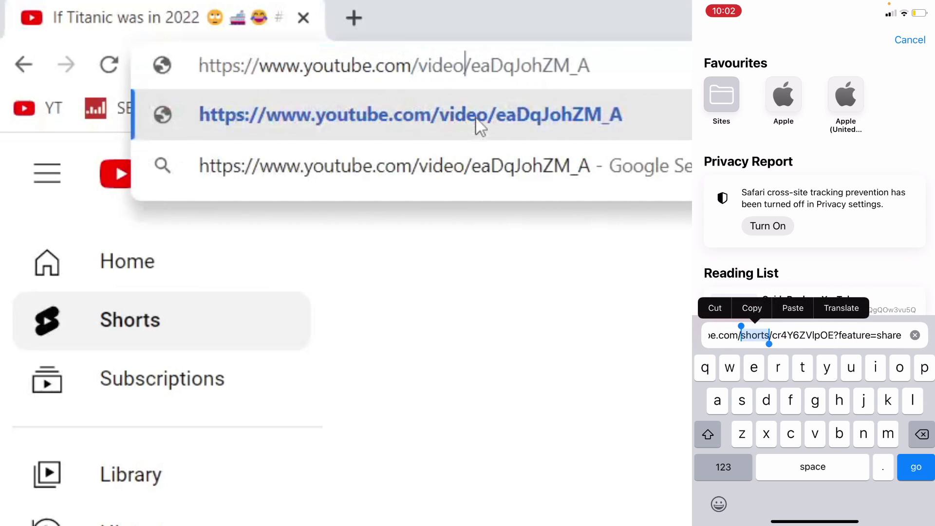
key(Return)
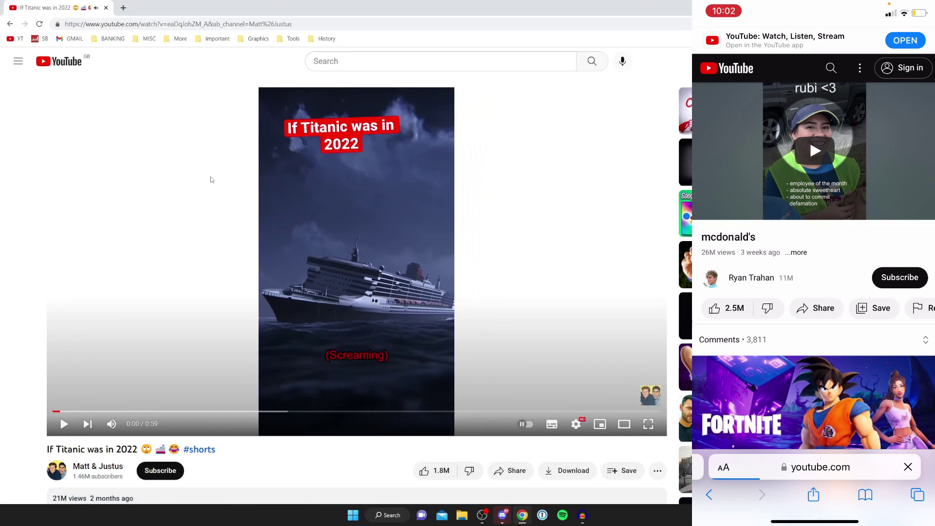
scroll(240, 136, down, 2)
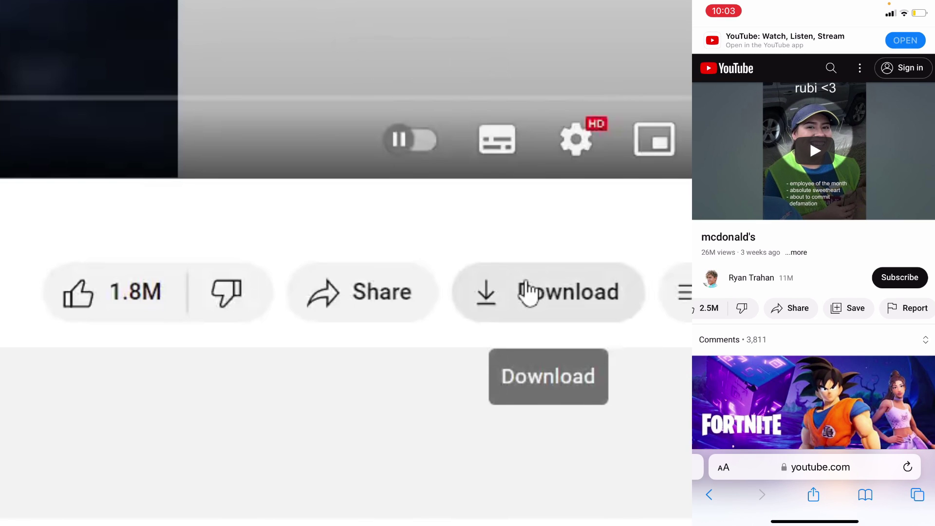
click(527, 292)
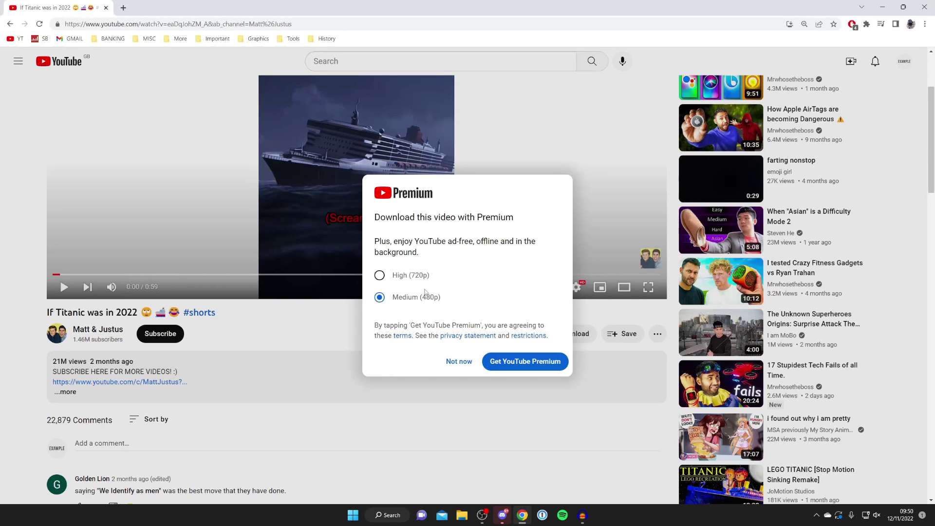
click(412, 280)
click(470, 365)
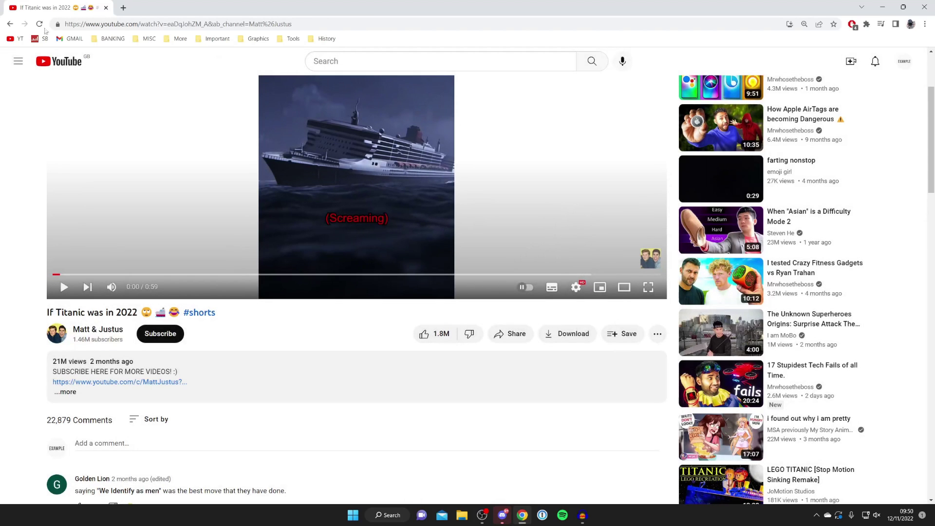
Return to the youtube.com home feed from the Titanic watch page.
click(18, 62)
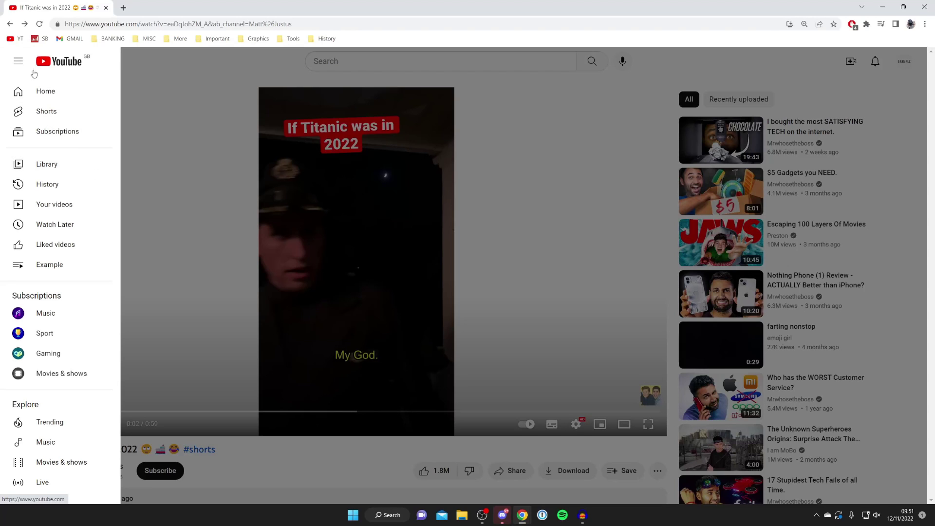
click(20, 39)
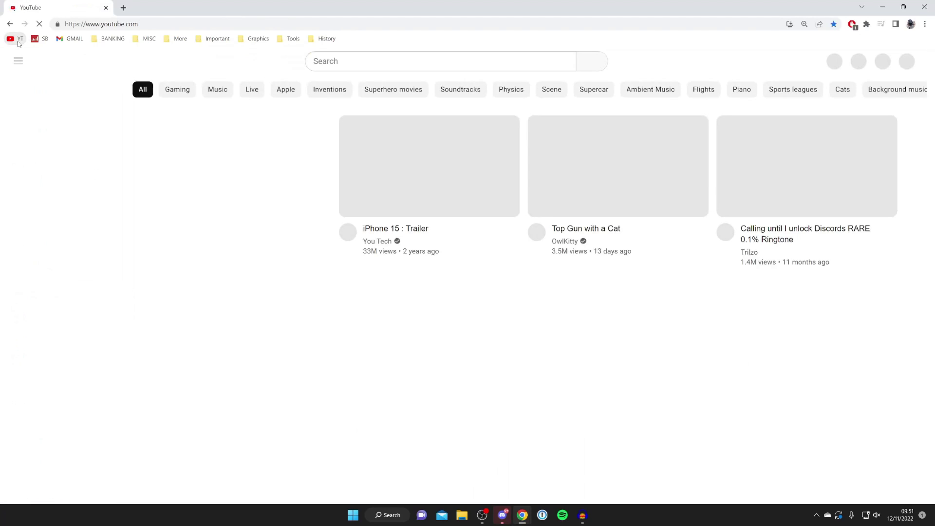